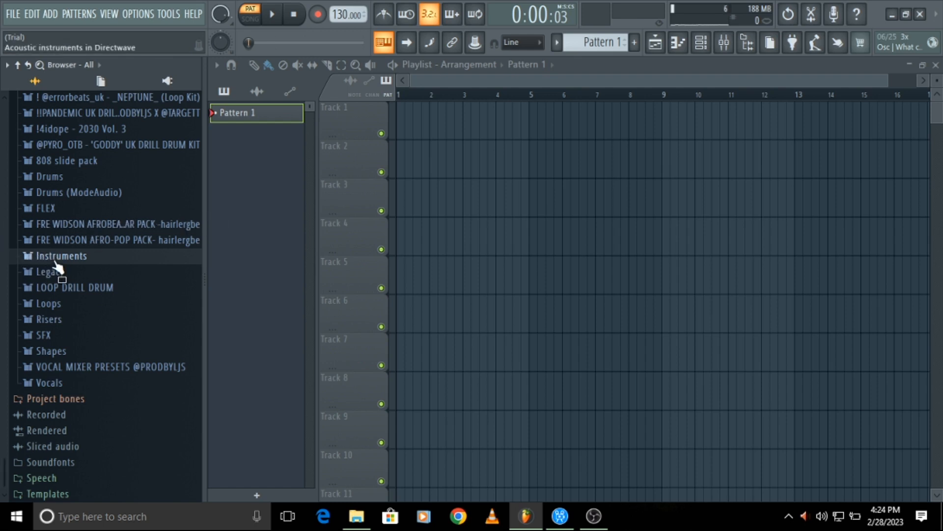
# Expand the Instruments pack and its Keyboard folder in the browser and select the Grand Piano preset
pyautogui.click(55, 260)
pyautogui.scroll(-2, 58, 300)
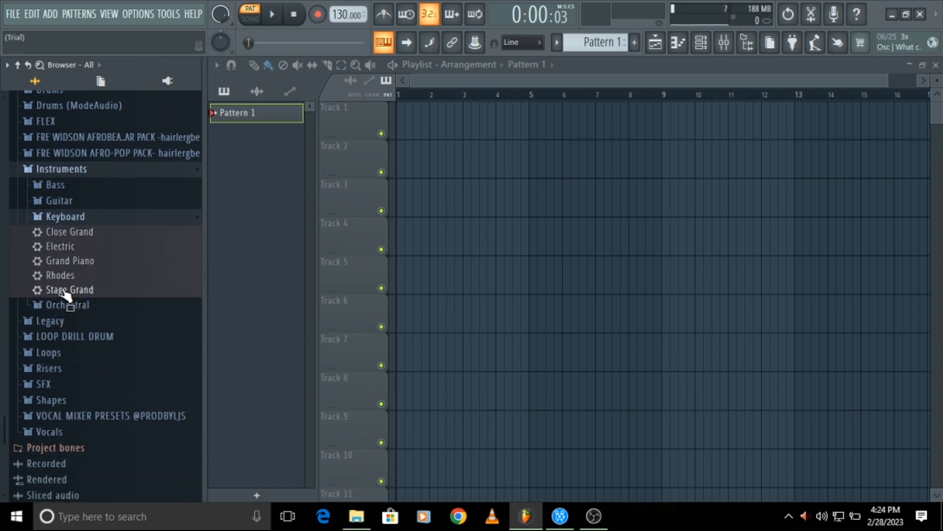
pyautogui.click(69, 220)
pyautogui.click(69, 222)
pyautogui.click(66, 222)
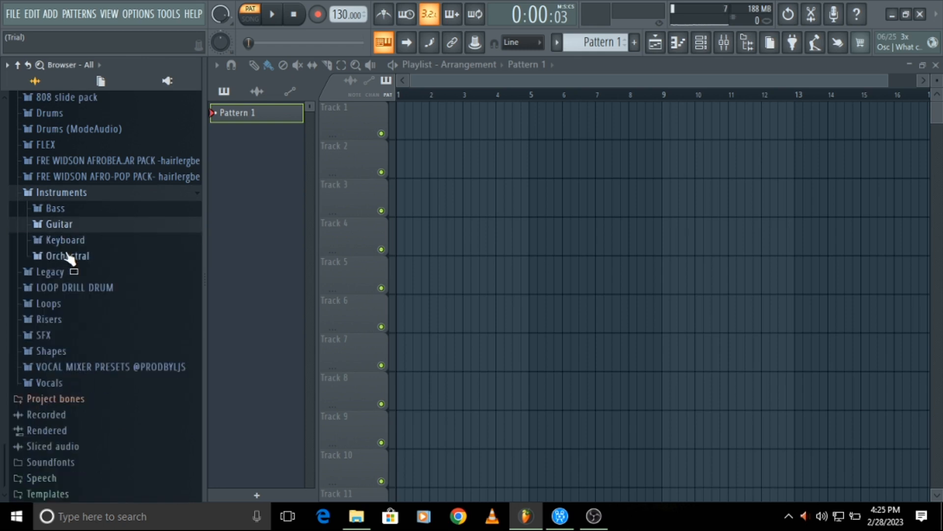
pyautogui.click(65, 241)
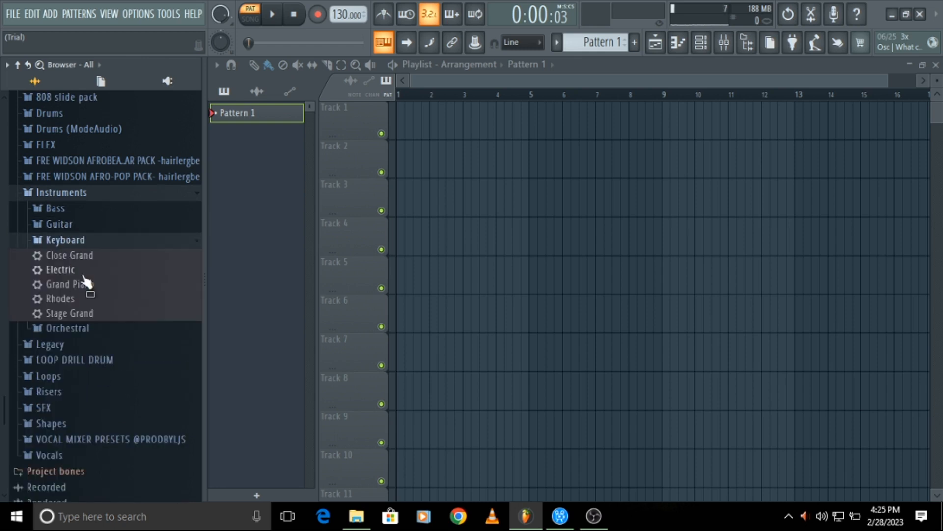
pyautogui.click(59, 288)
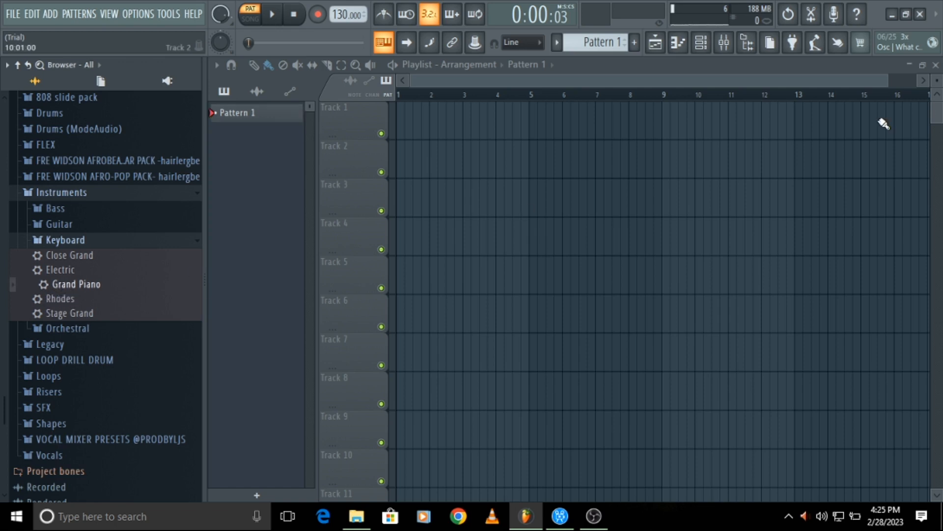
# Show the Channel rack and load the Grand Piano preset onto its first channel
pyautogui.click(702, 43)
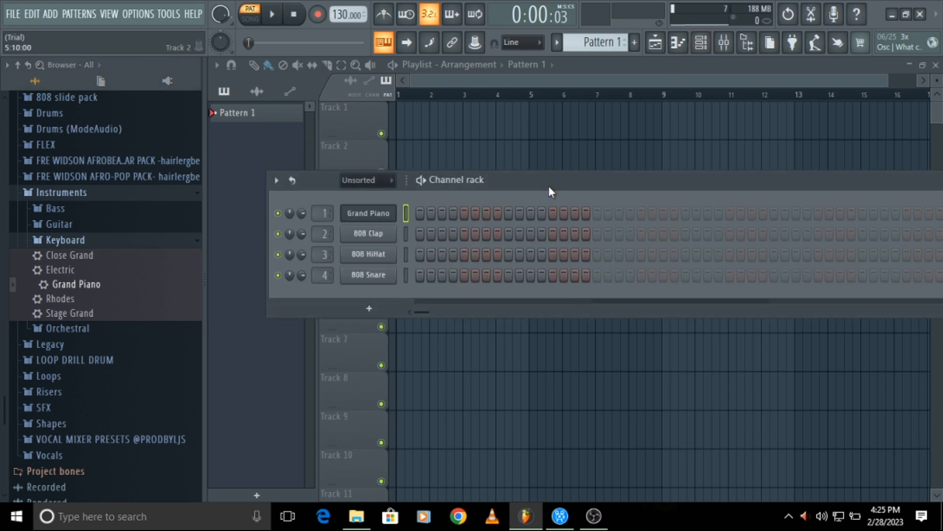
pyautogui.moveTo(549, 186); pyautogui.dragTo(565, 175)
pyautogui.moveTo(74, 287); pyautogui.dragTo(376, 201)
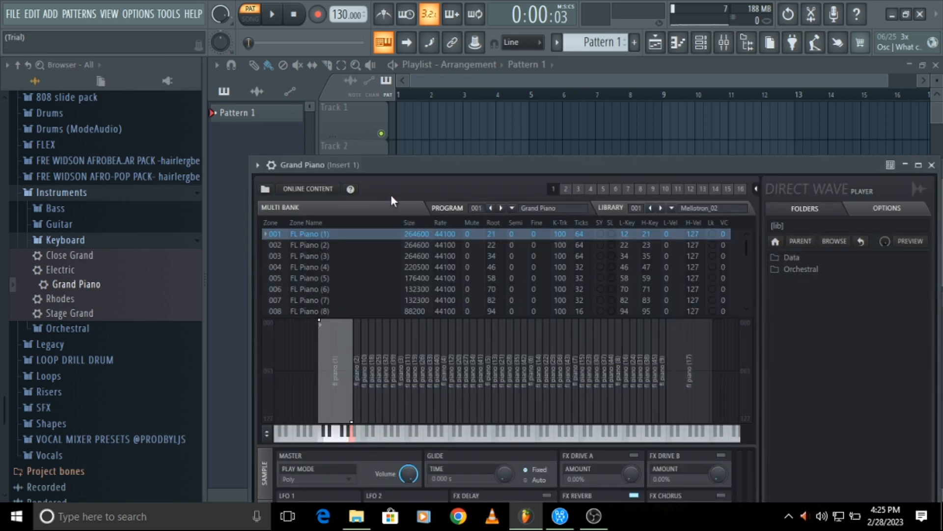
# Audition a few notes on the Grand Piano plugin's keyboard and minimize the plugin window
pyautogui.moveTo(437, 163); pyautogui.dragTo(417, 46)
pyautogui.click(311, 329)
pyautogui.click(337, 328)
pyautogui.click(346, 329)
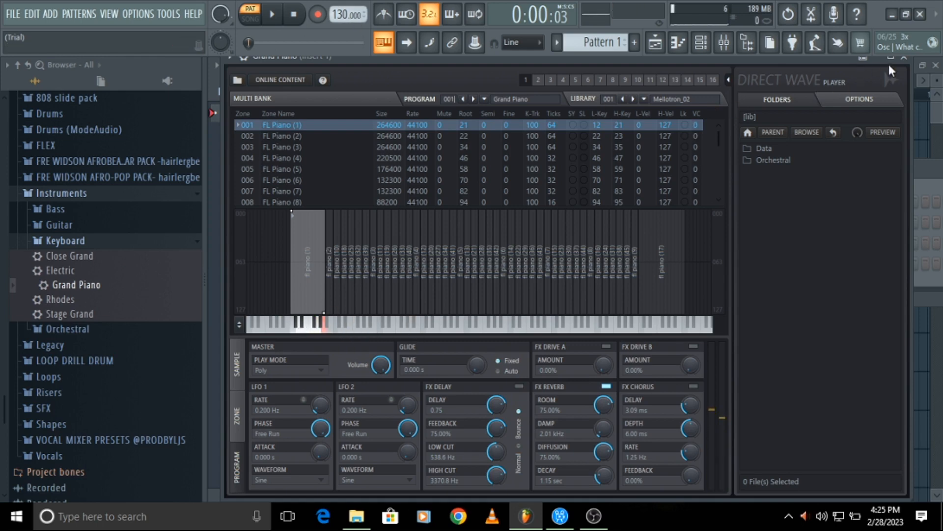
pyautogui.moveTo(836, 61); pyautogui.dragTo(845, 73)
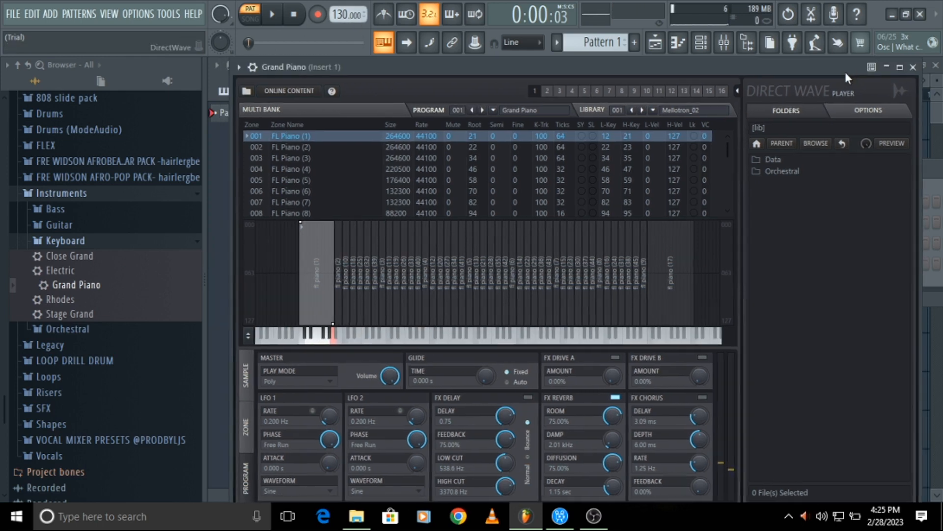
pyautogui.click(893, 70)
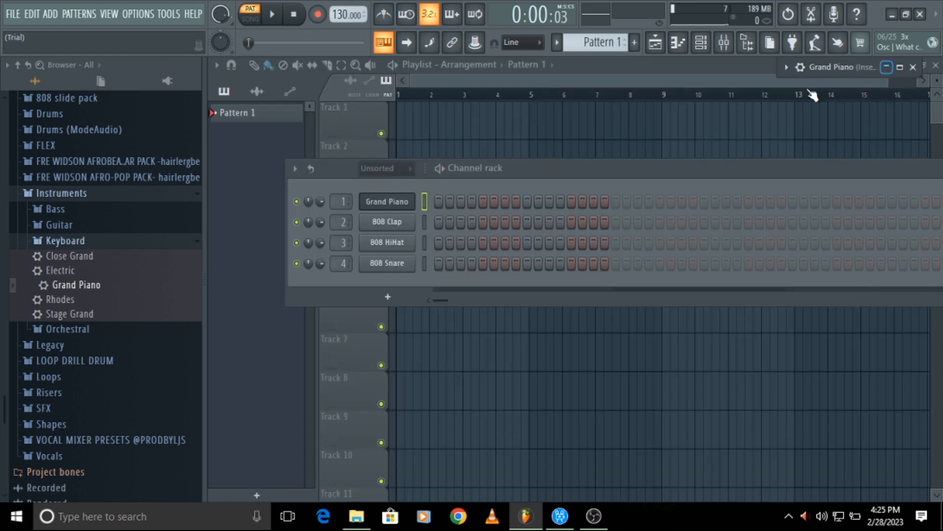
# Open the piano roll for the Grand Piano channel and set the playhead to the very start
pyautogui.rightClick(396, 208)
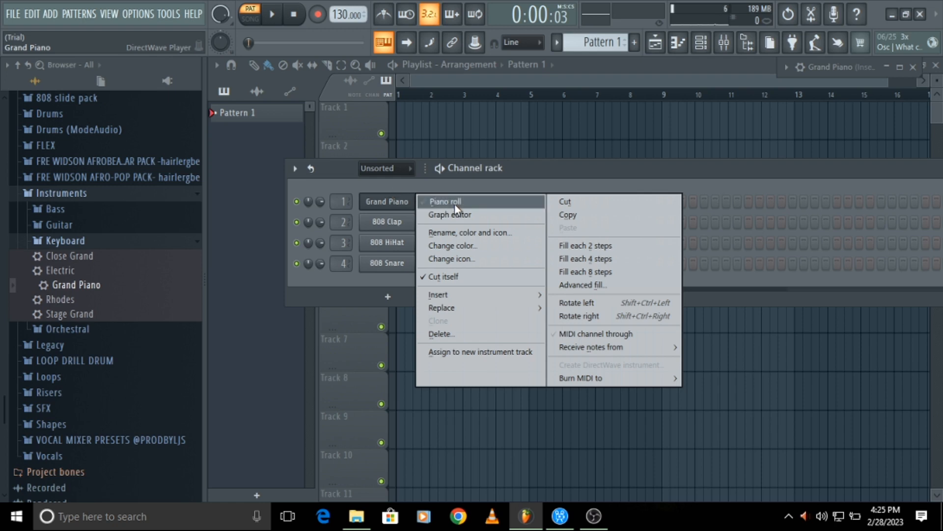
pyautogui.click(440, 201)
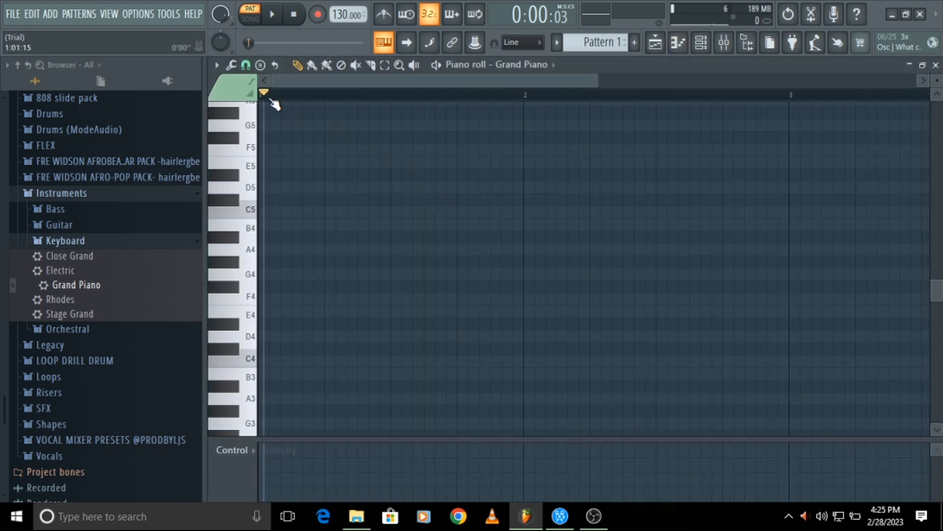
pyautogui.moveTo(270, 96); pyautogui.dragTo(260, 95)
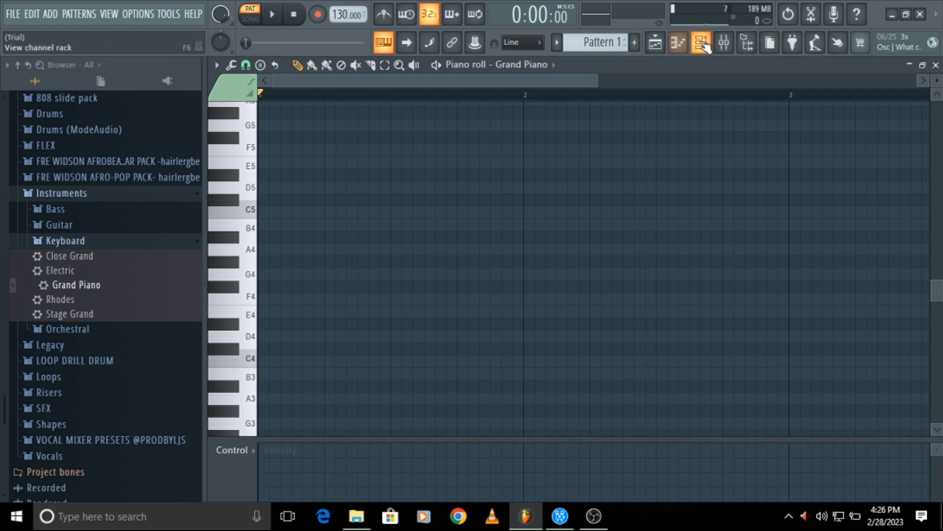
# Place Pattern 1 at the start of Track 1 in the playlist and extend the clip to bar 7
pyautogui.click(668, 47)
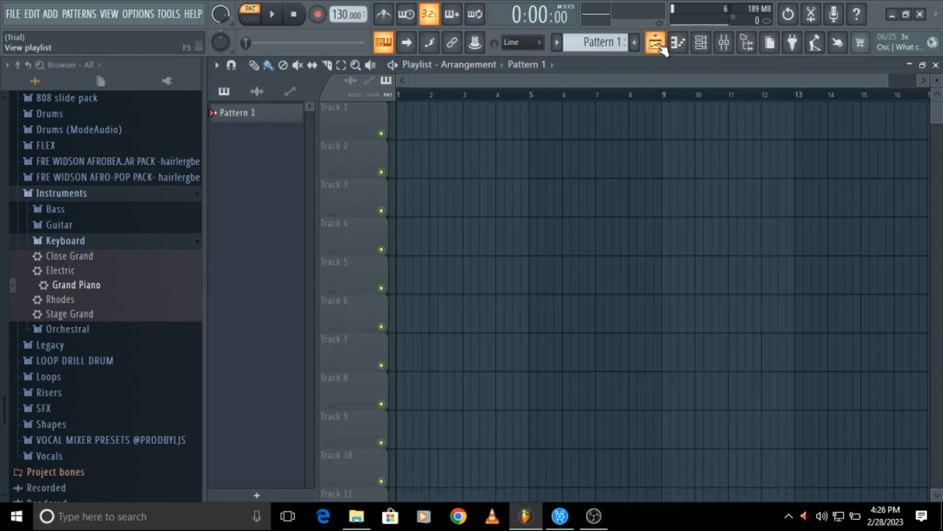
pyautogui.click(433, 122)
pyautogui.moveTo(436, 119); pyautogui.dragTo(375, 119)
pyautogui.moveTo(538, 122); pyautogui.dragTo(600, 122)
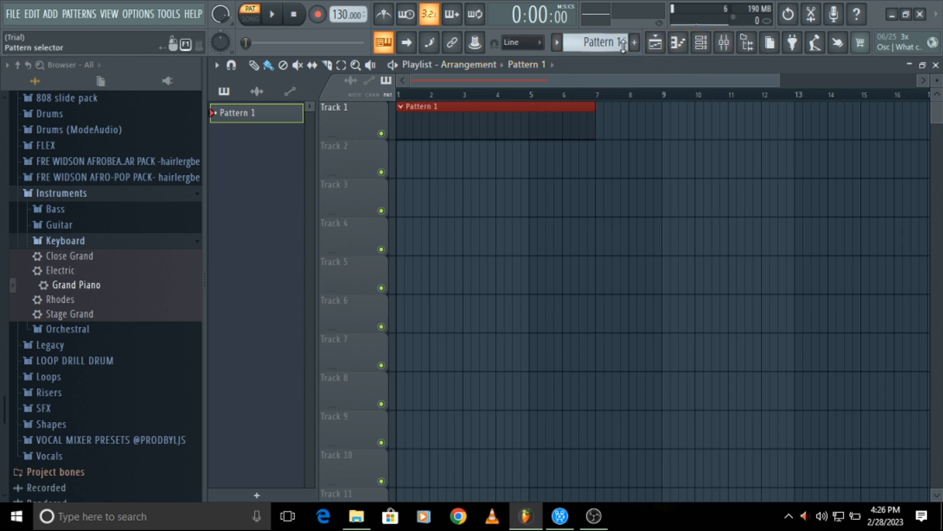
# Return to the piano roll of the Grand Piano channel
pyautogui.click(702, 43)
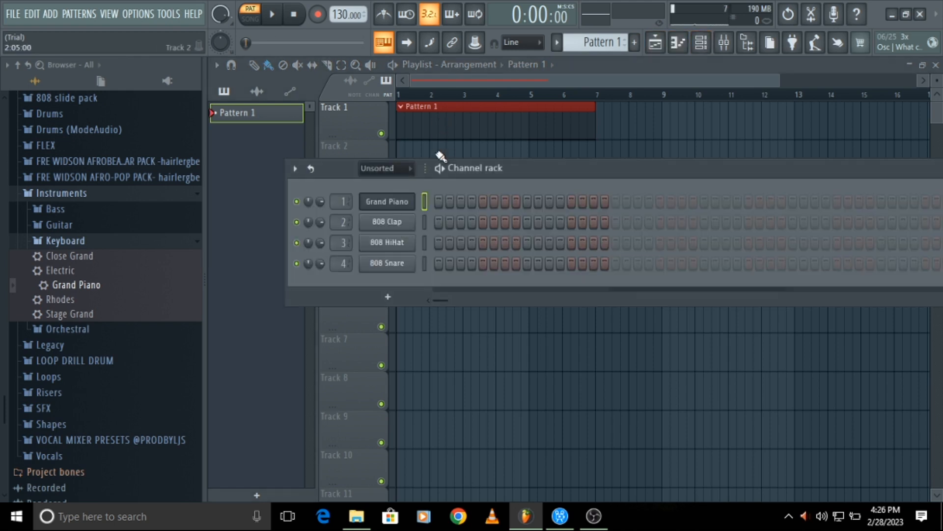
pyautogui.rightClick(387, 202)
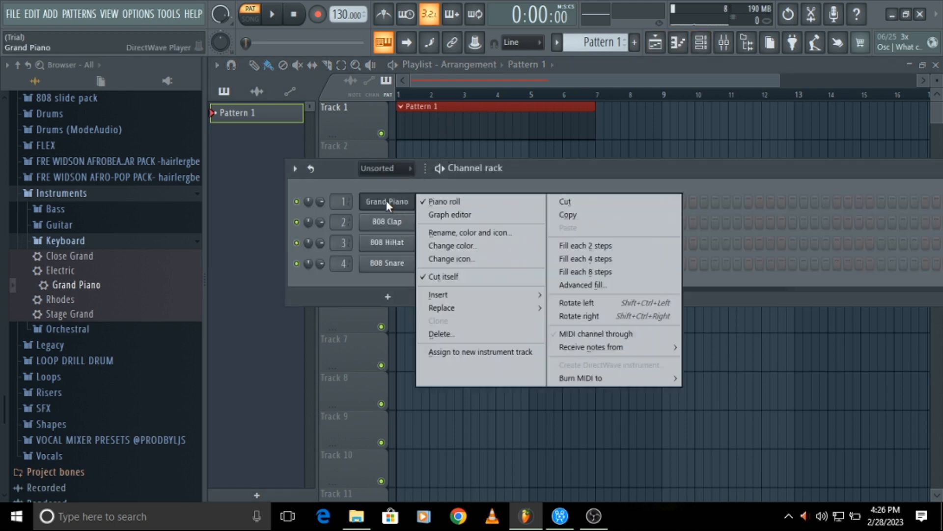
pyautogui.click(460, 198)
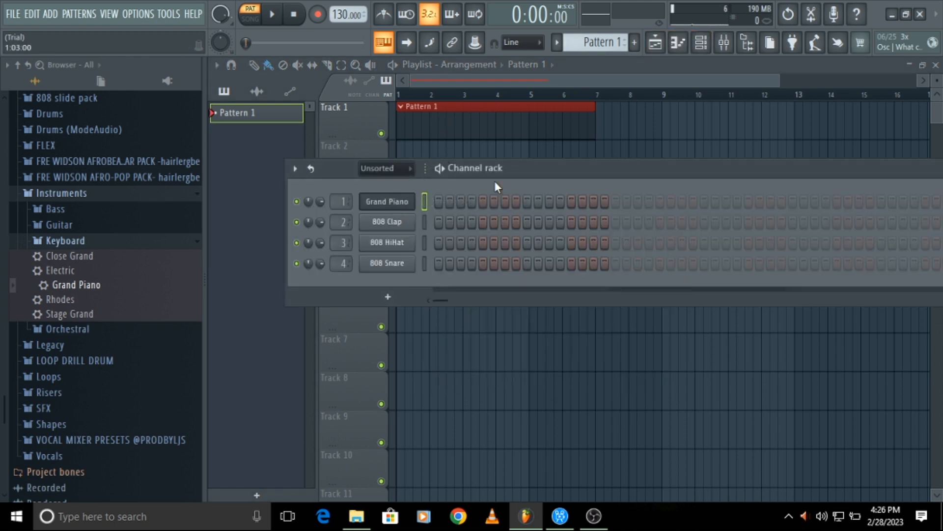
pyautogui.click(683, 51)
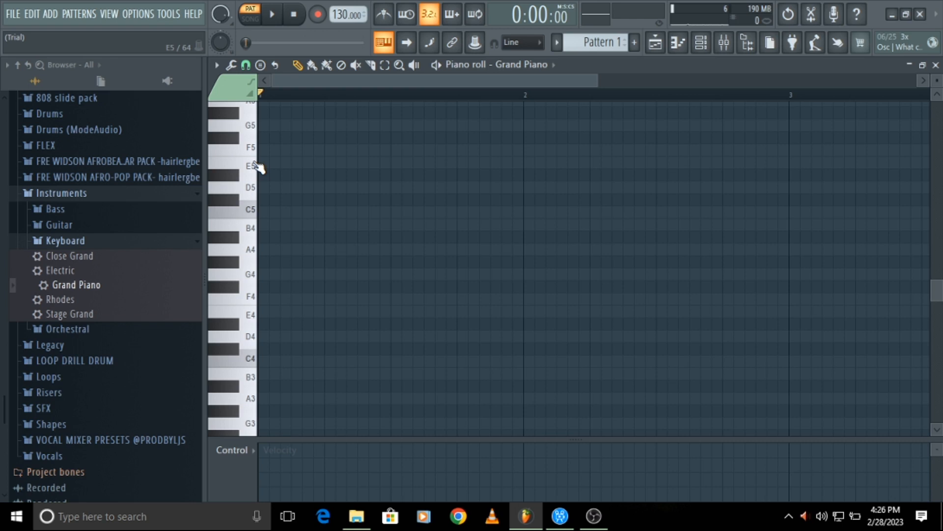
# Test a few Grand Piano notes around C5 and bring lower octaves into view in the piano roll
pyautogui.press('z')
pyautogui.press('x')
pyautogui.press('z')
pyautogui.click(246, 211)
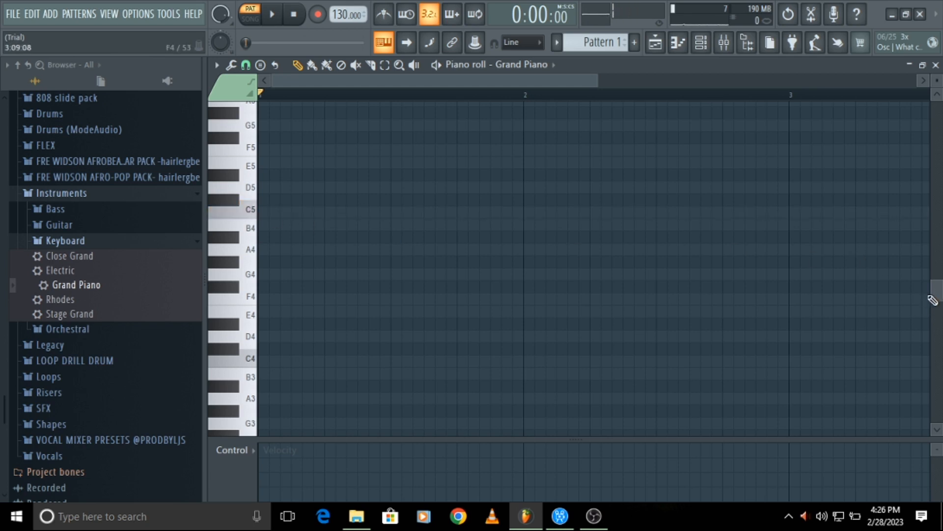
pyautogui.moveTo(935, 293)
pyautogui.mouseDown()
pyautogui.moveTo(935, 282)
pyautogui.moveTo(936, 307)
pyautogui.moveTo(936, 299)
pyautogui.mouseUp()
pyautogui.press('z')
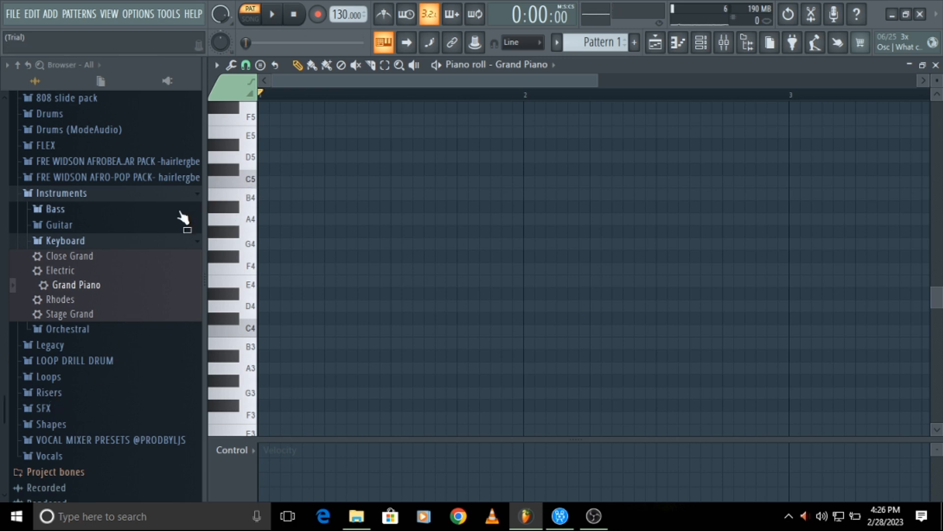
# Arm recording with the Everything option and start recording into Pattern 1
pyautogui.click(317, 15)
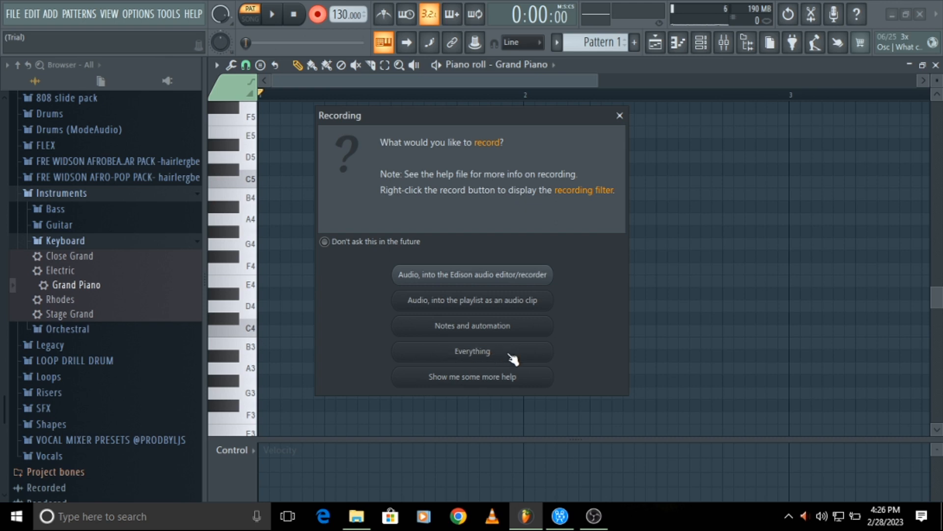
pyautogui.click(482, 356)
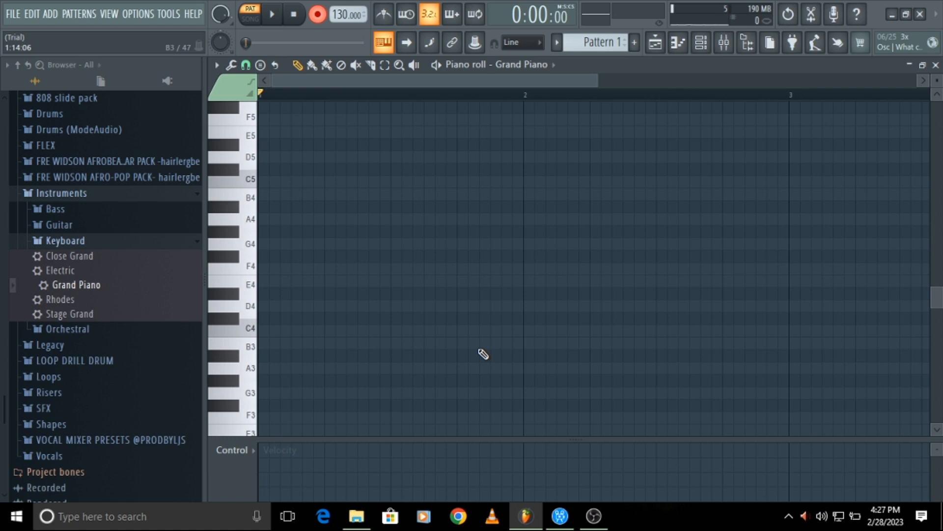
pyautogui.press('space')
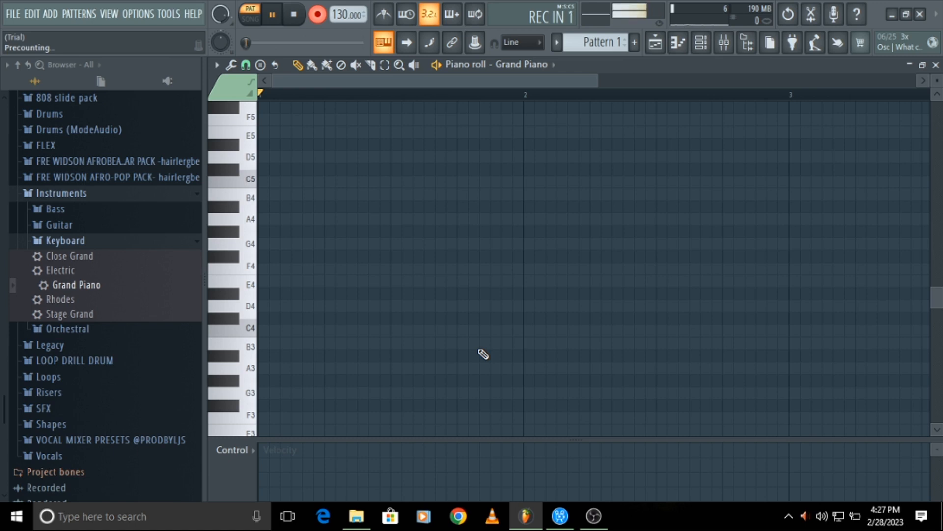
# Perform a repeating C5, D5, E5 piano melody across about five bars, stop the recording and disarm it
pyautogui.press('z')
pyautogui.press('x')
pyautogui.press('c')
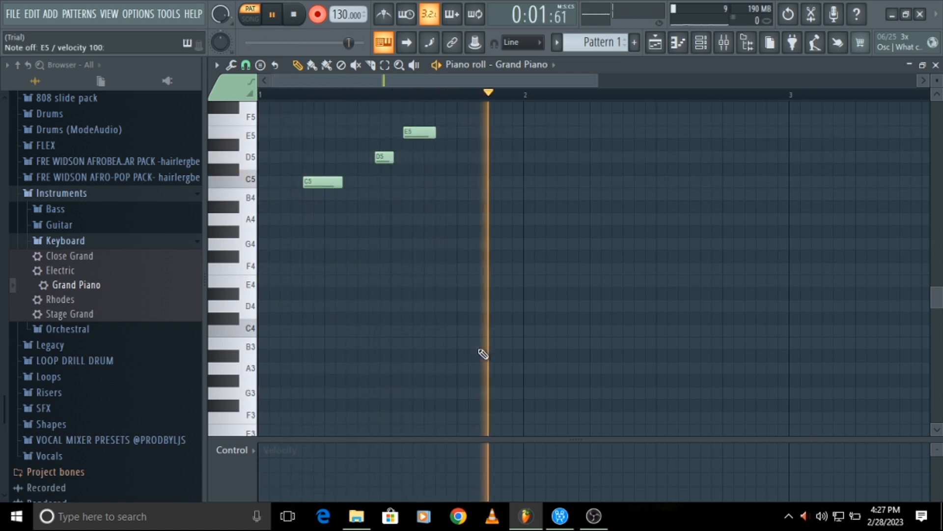
pyautogui.press('z')
pyautogui.press('z')
pyautogui.press('x')
pyautogui.press('c')
pyautogui.press('z')
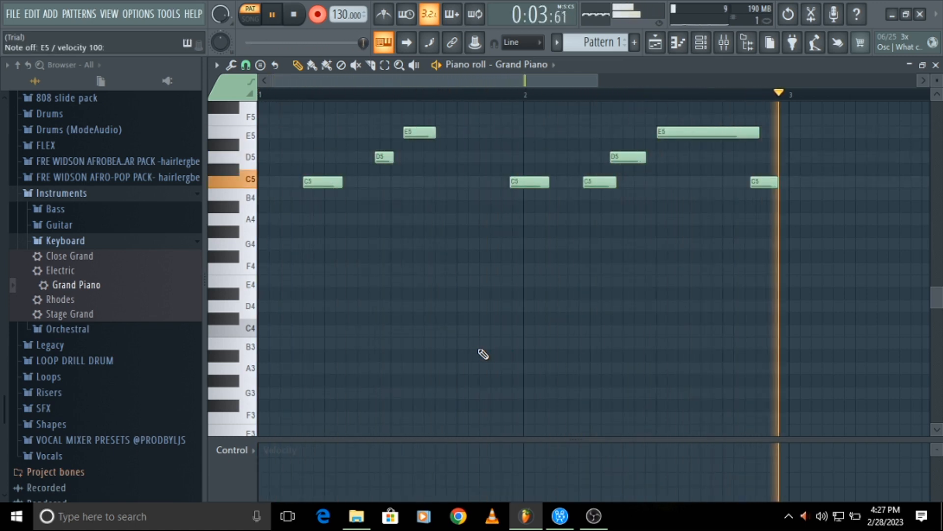
pyautogui.press('z')
pyautogui.press('x')
pyautogui.press('c')
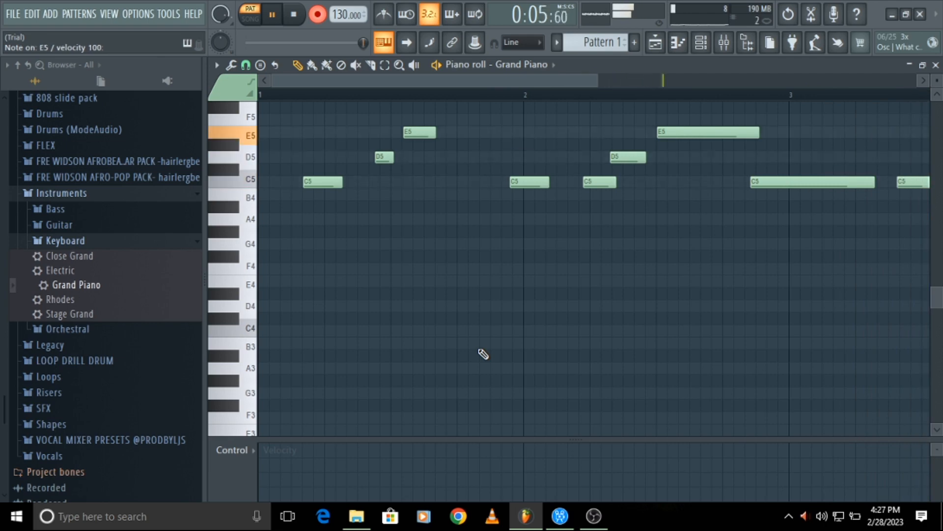
pyautogui.press('z')
pyautogui.press('z')
pyautogui.press('z')
pyautogui.press('x')
pyautogui.press('c')
pyautogui.press('z')
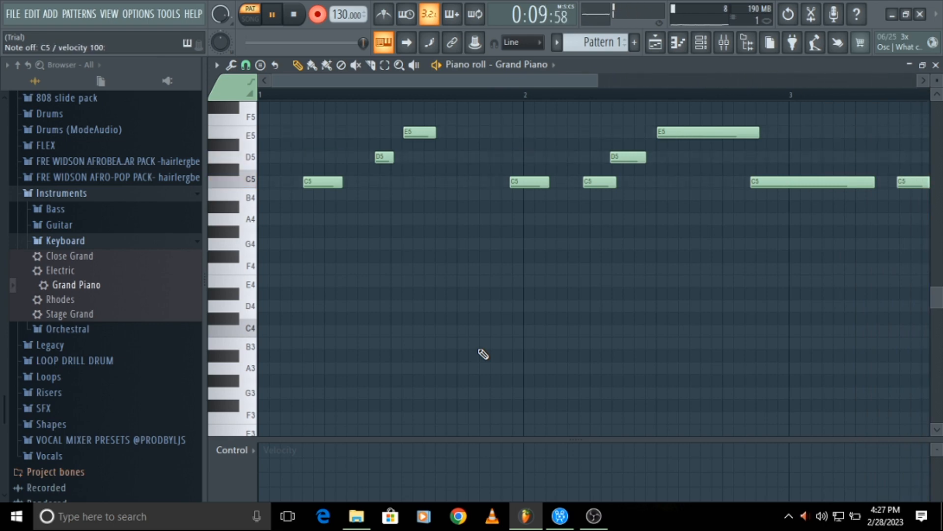
pyautogui.press('space')
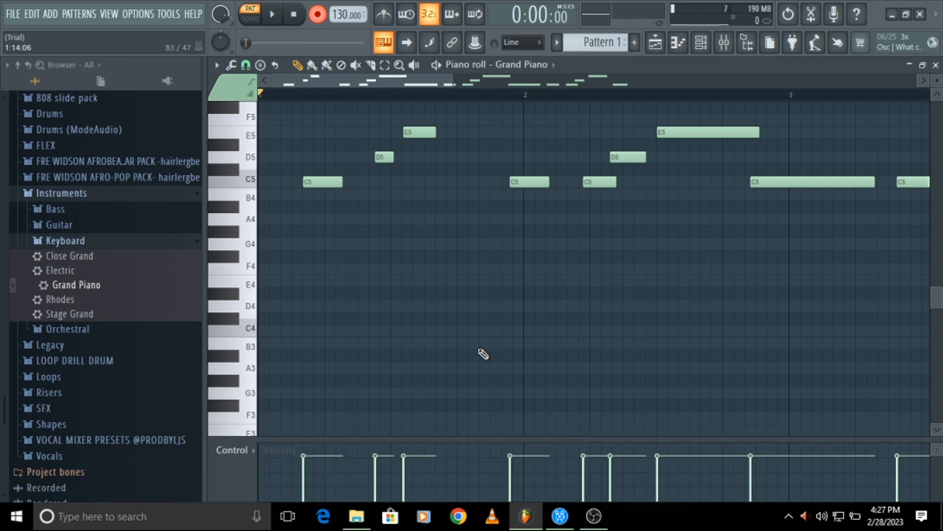
pyautogui.click(318, 18)
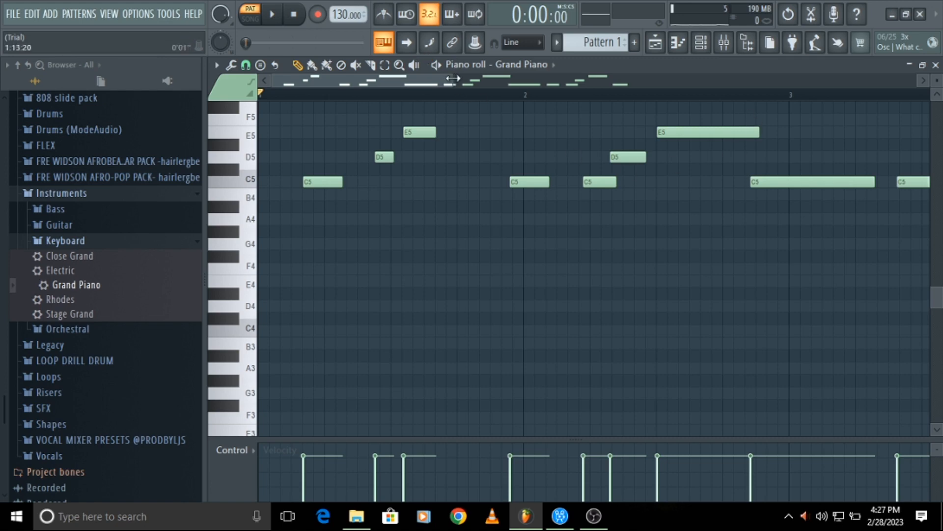
# Play back the start of the recorded piano melody and stop playback
pyautogui.moveTo(452, 82); pyautogui.dragTo(749, 74)
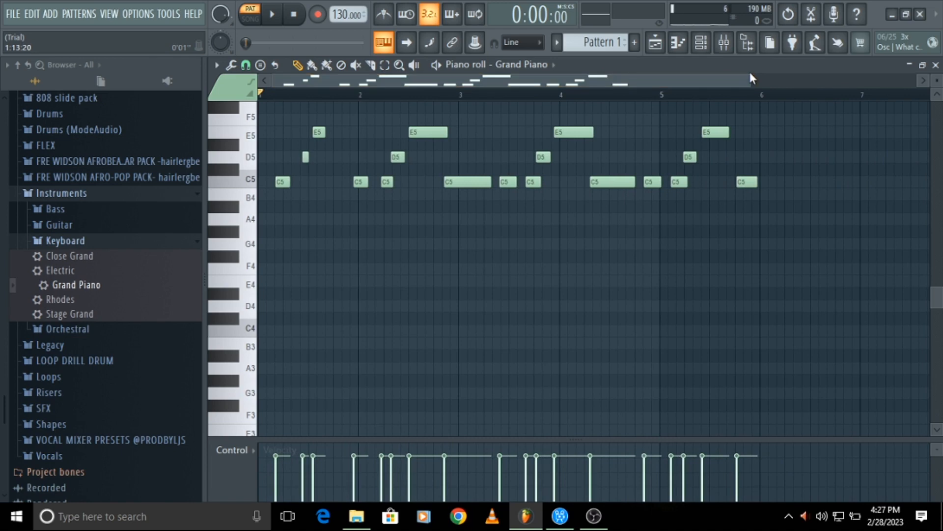
pyautogui.press('space')
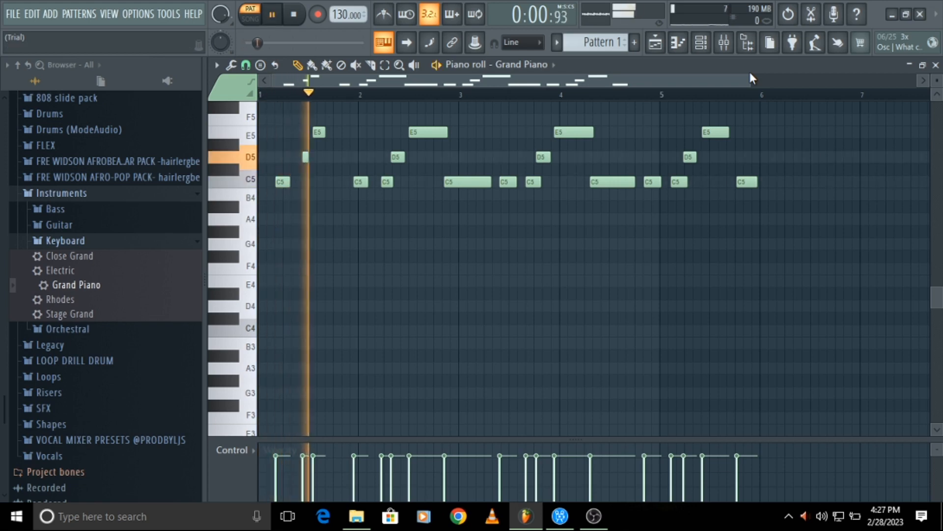
pyautogui.moveTo(750, 82); pyautogui.dragTo(529, 86)
pyautogui.press('space')
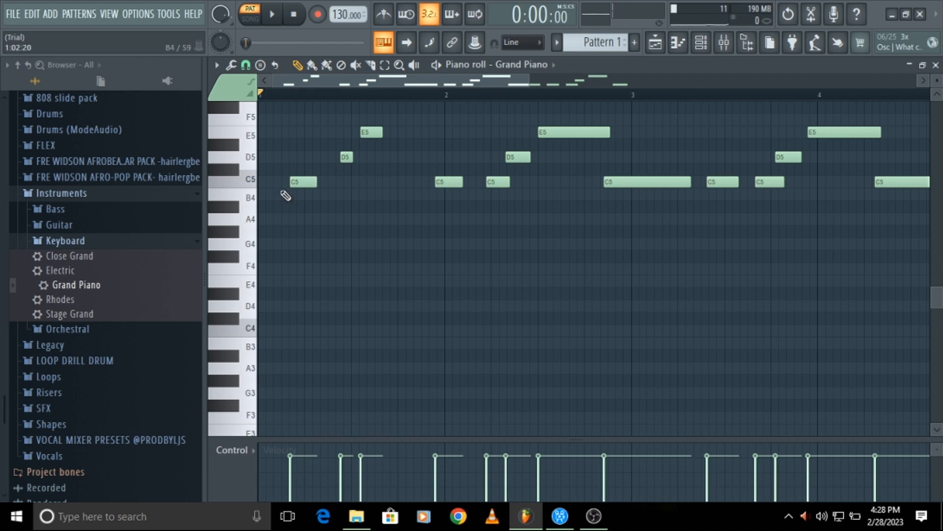
# Delete the first C5, D5 and E5 notes in bar 1 and listen to the remaining melody
pyautogui.rightClick(298, 182)
pyautogui.rightClick(346, 157)
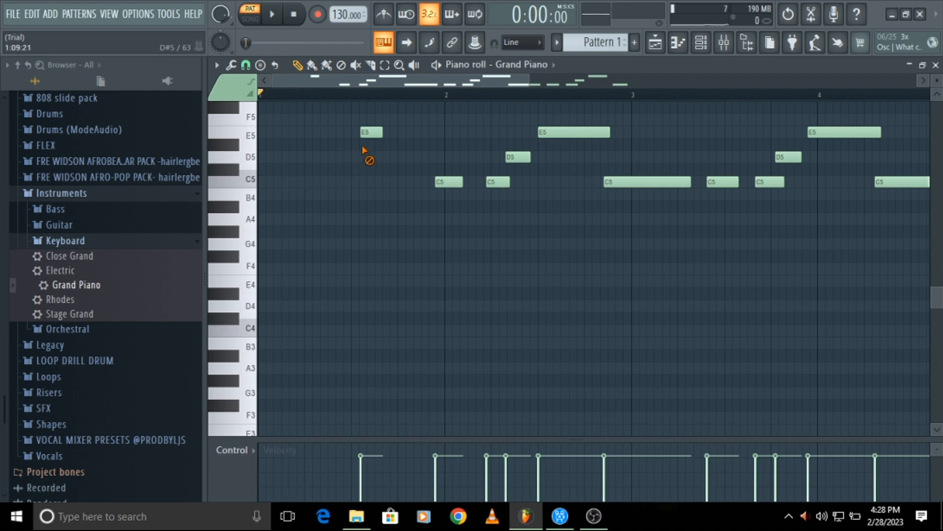
pyautogui.rightClick(370, 133)
pyautogui.press('space')
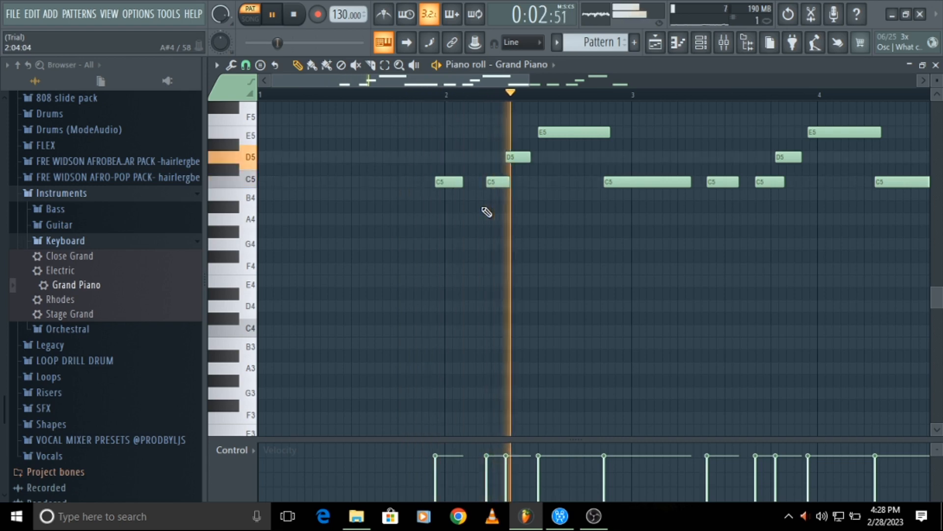
pyautogui.press('space')
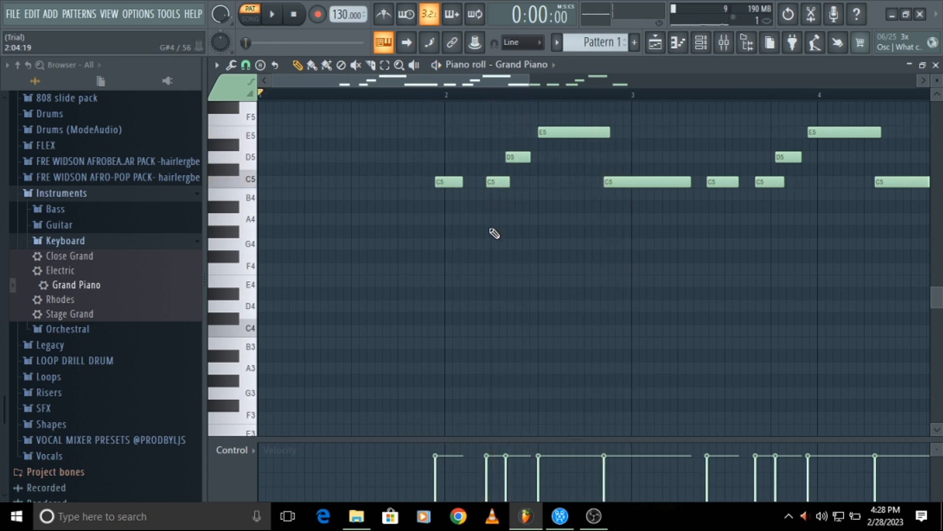
# Move all the notes earlier so the melody starts at the beginning of bar 1, and play it from the start
pyautogui.hotkey('ctrl', 'a')
pyautogui.moveTo(565, 130); pyautogui.dragTo(358, 139)
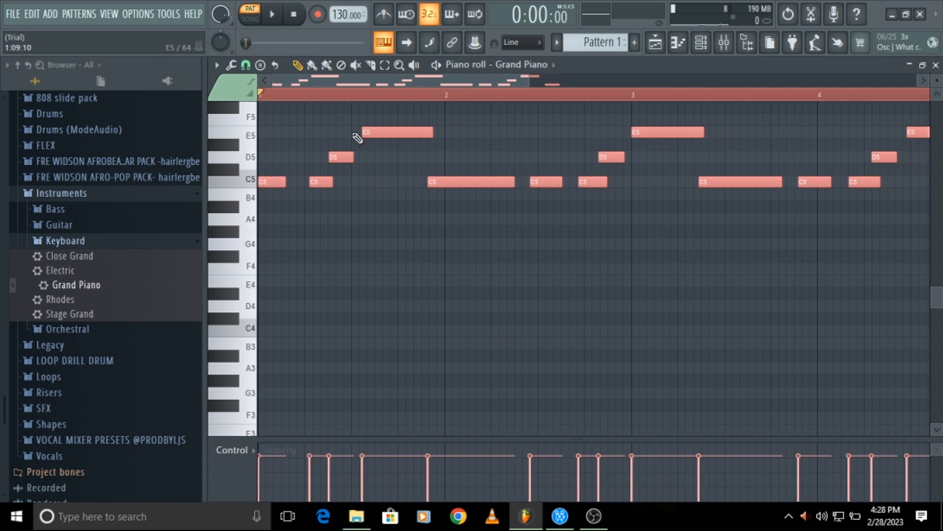
pyautogui.click(263, 96)
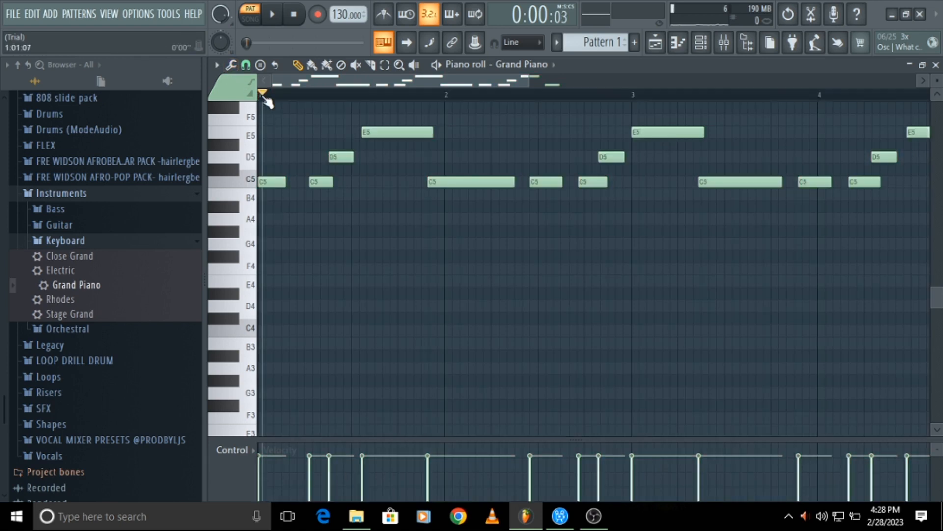
pyautogui.press('space')
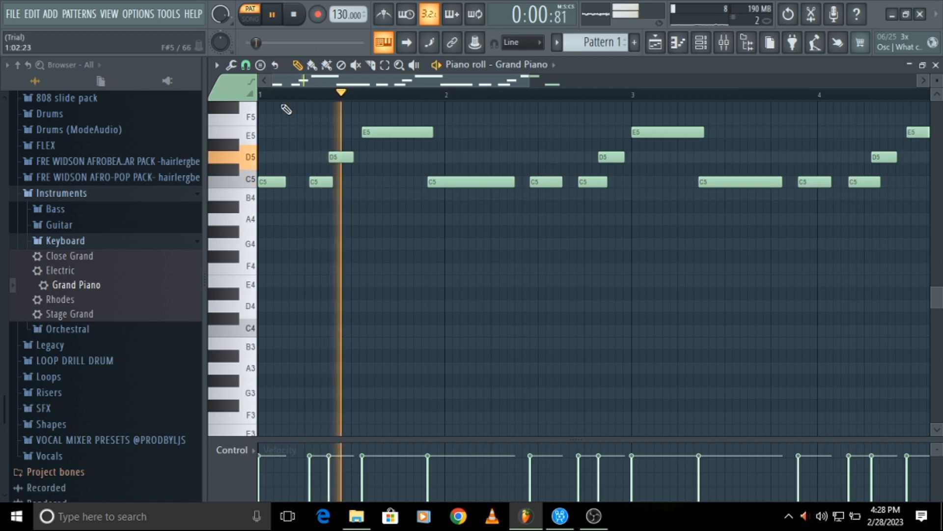
# Nudge the second C5 note in bar 1 slightly earlier to 1:05:02, checking its timing by playing back the melody
pyautogui.moveTo(526, 82); pyautogui.dragTo(326, 97)
pyautogui.press('space')
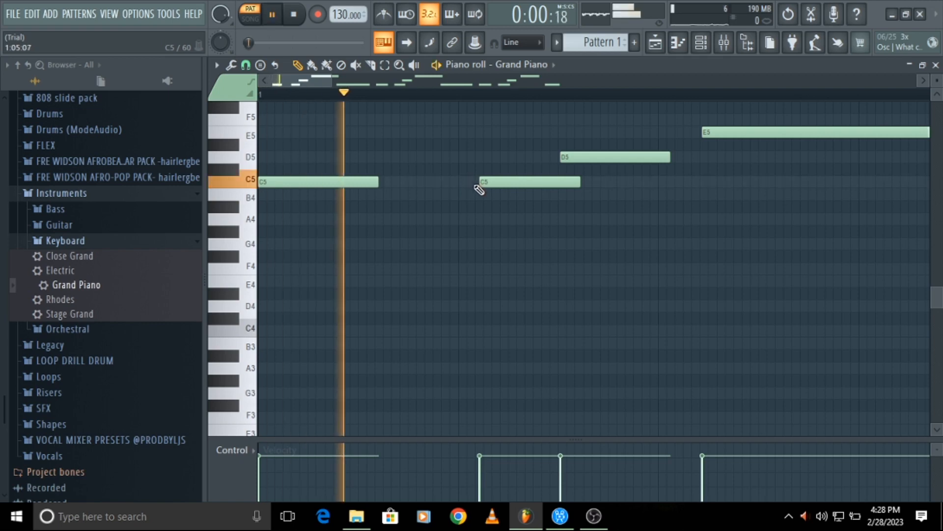
pyautogui.moveTo(499, 180); pyautogui.dragTo(481, 184)
pyautogui.press('space')
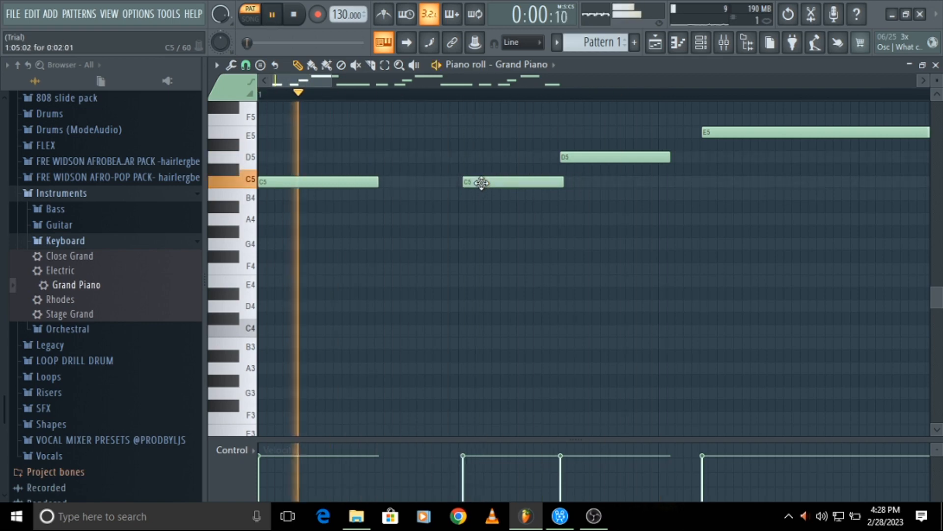
pyautogui.moveTo(334, 81); pyautogui.dragTo(296, 84)
pyautogui.moveTo(641, 183); pyautogui.dragTo(656, 183)
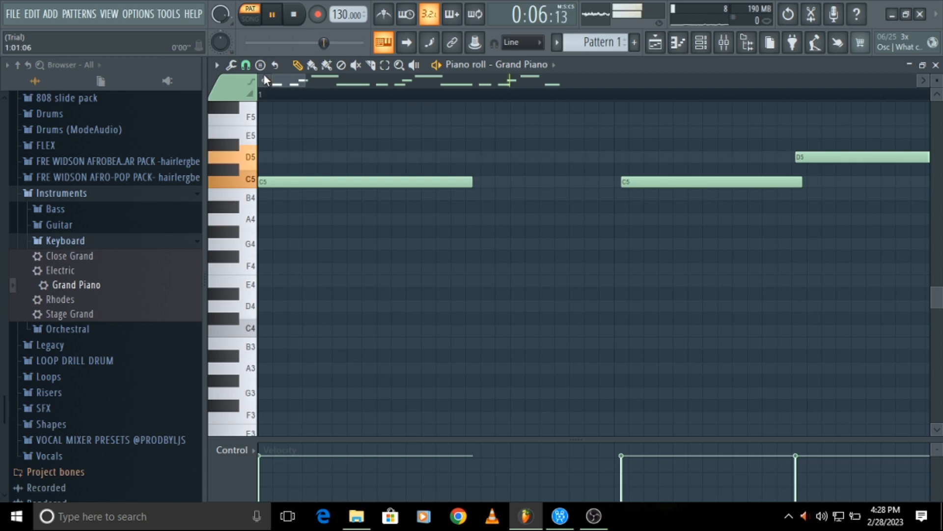
pyautogui.moveTo(274, 84); pyautogui.dragTo(286, 83)
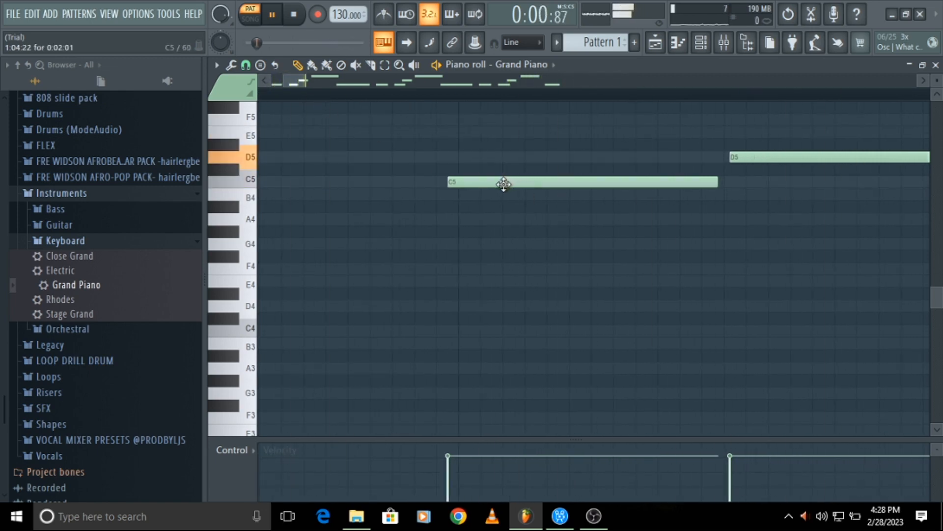
pyautogui.press('space')
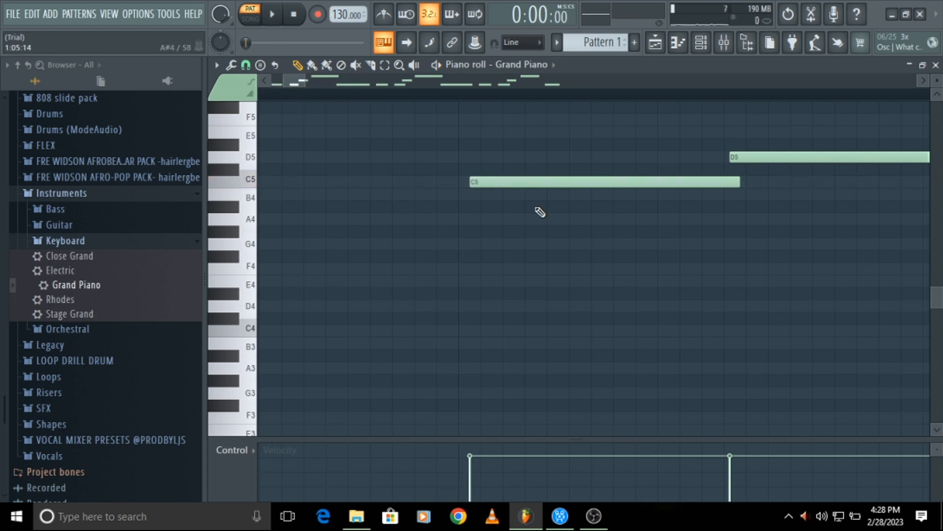
pyautogui.moveTo(539, 187); pyautogui.dragTo(515, 185)
pyautogui.press('space')
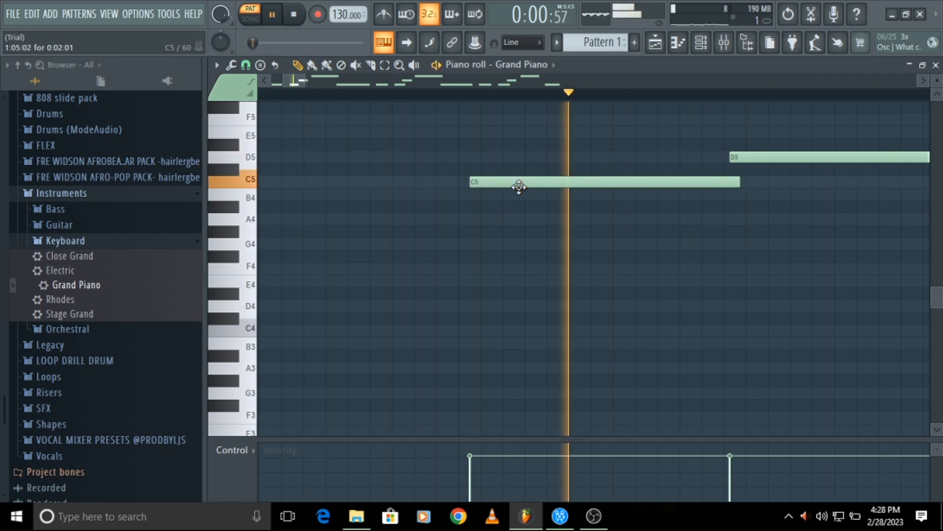
pyautogui.press('space')
# Close the piano roll and move the channel rack lower, clear of the first playlist tracks
pyautogui.click(926, 73)
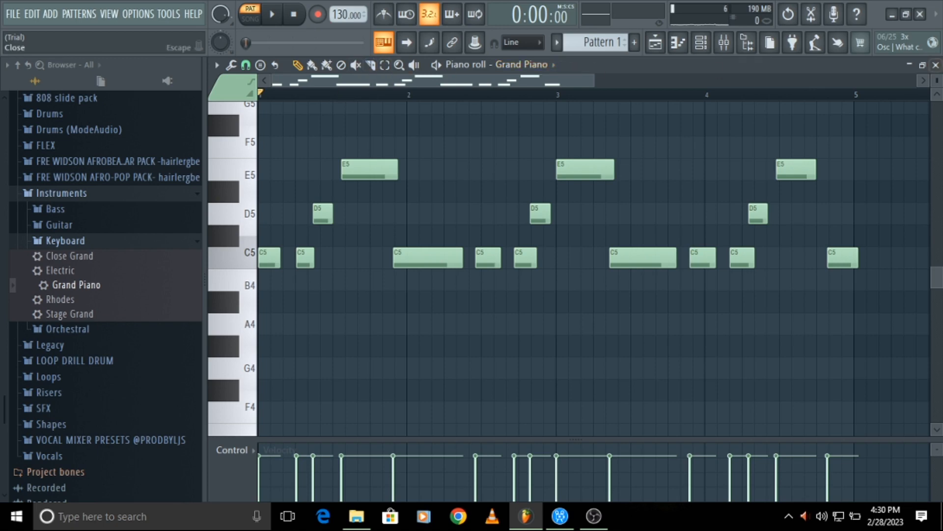
pyautogui.click(934, 66)
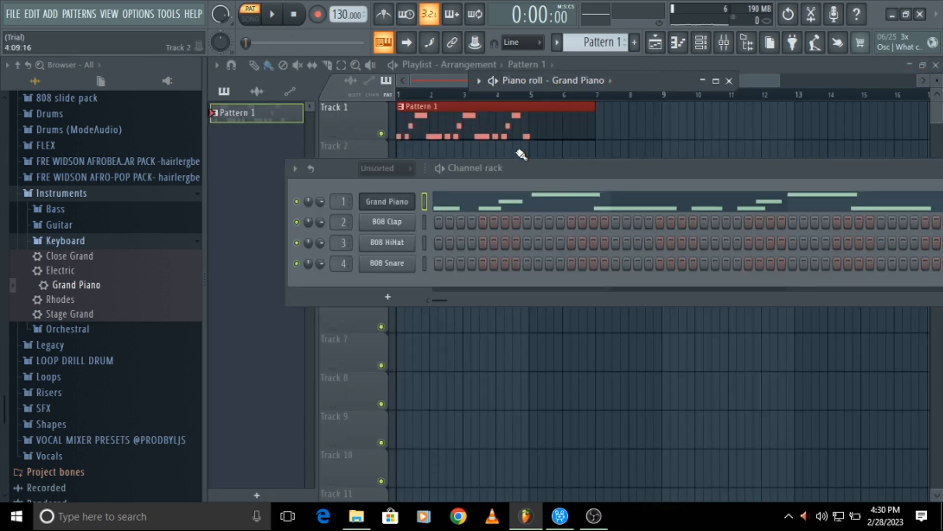
pyautogui.moveTo(526, 172); pyautogui.dragTo(525, 212)
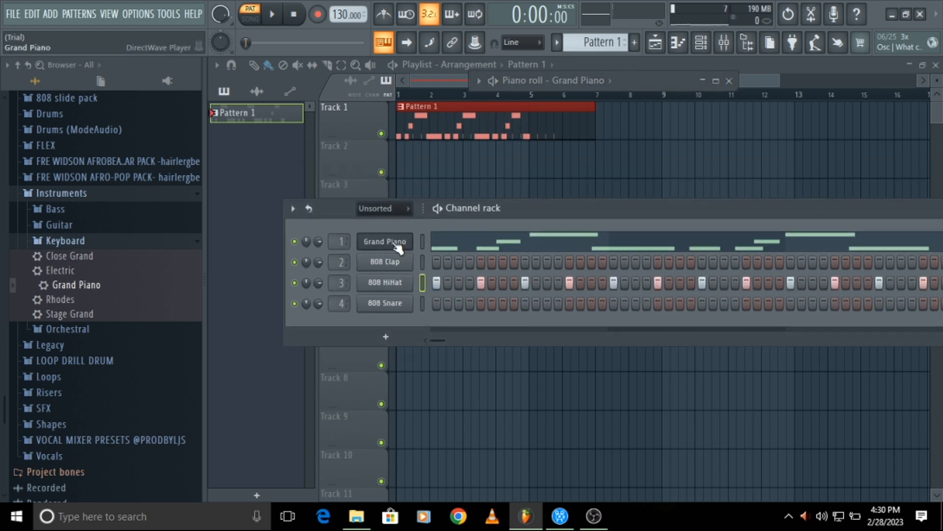